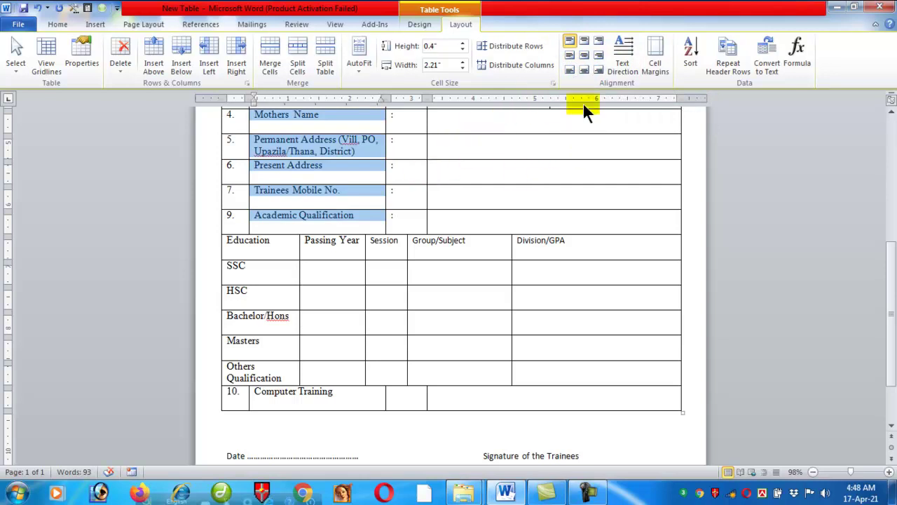
Step: Align the field labels centre-left in their cells, and centre the serial numbers 1 to 9 both horizontally and vertically
{"action": "left_click", "coordinate": [568, 56]}
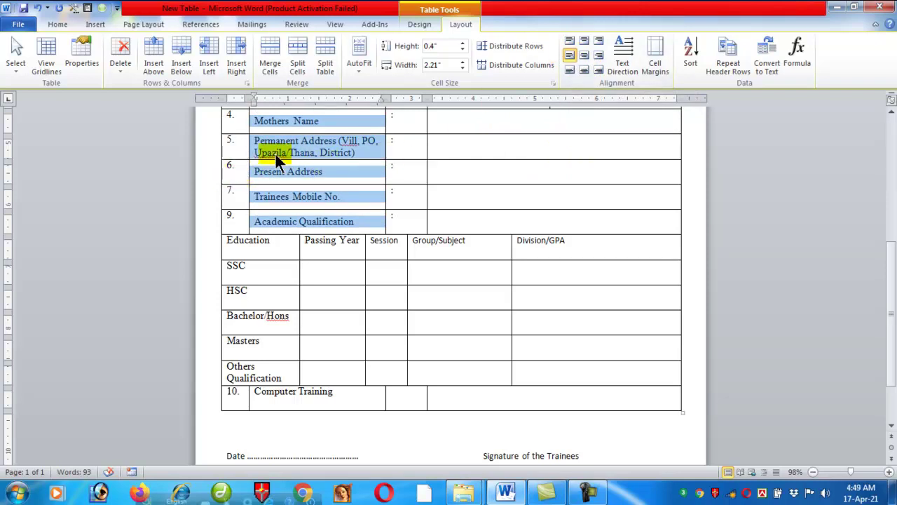
{"action": "left_click_drag", "start_coordinate": [891, 281], "coordinate": [887, 185]}
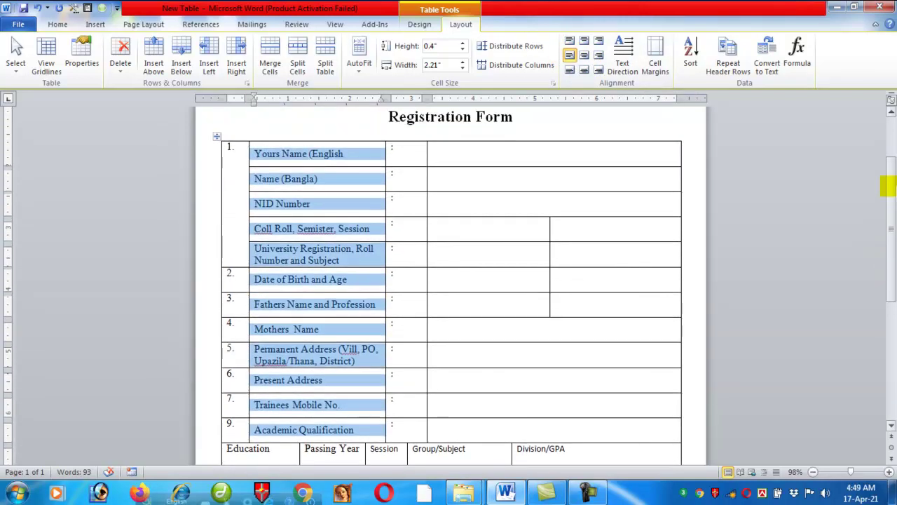
{"action": "left_click_drag", "start_coordinate": [235, 148], "coordinate": [234, 426]}
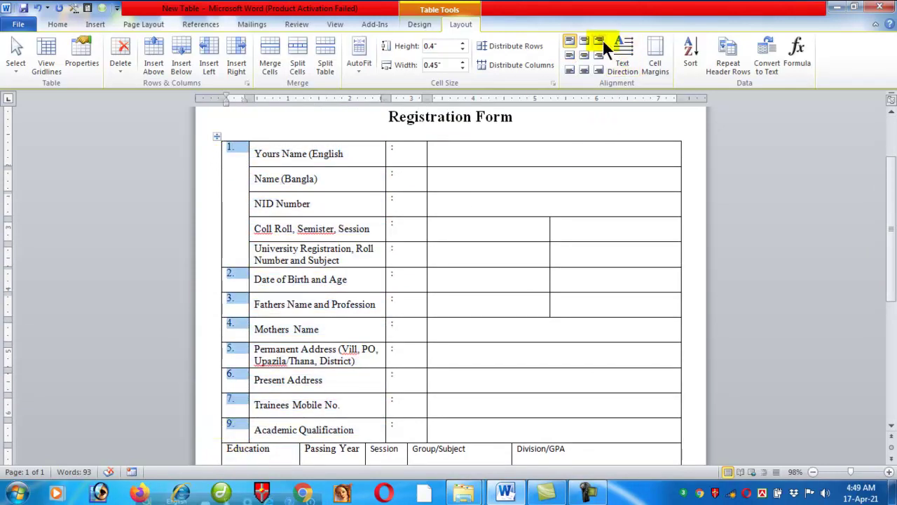
{"action": "left_click", "coordinate": [569, 54]}
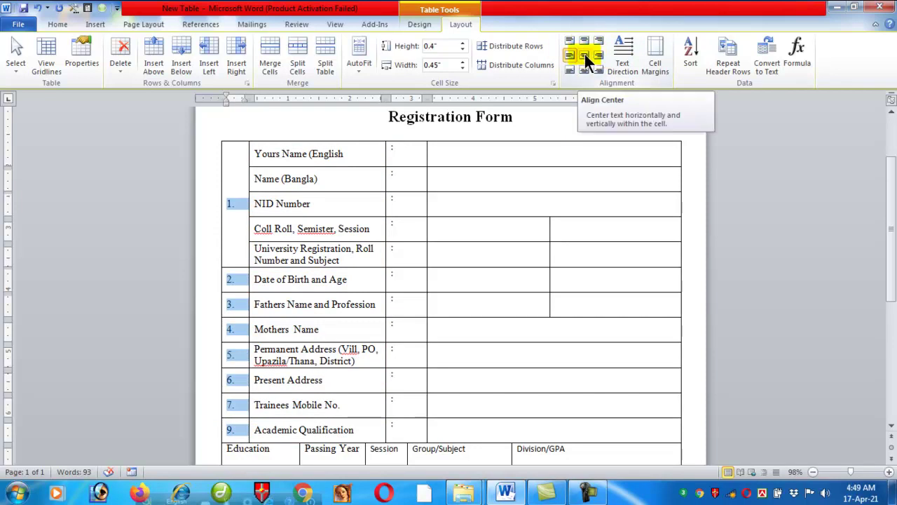
{"action": "left_click", "coordinate": [585, 54]}
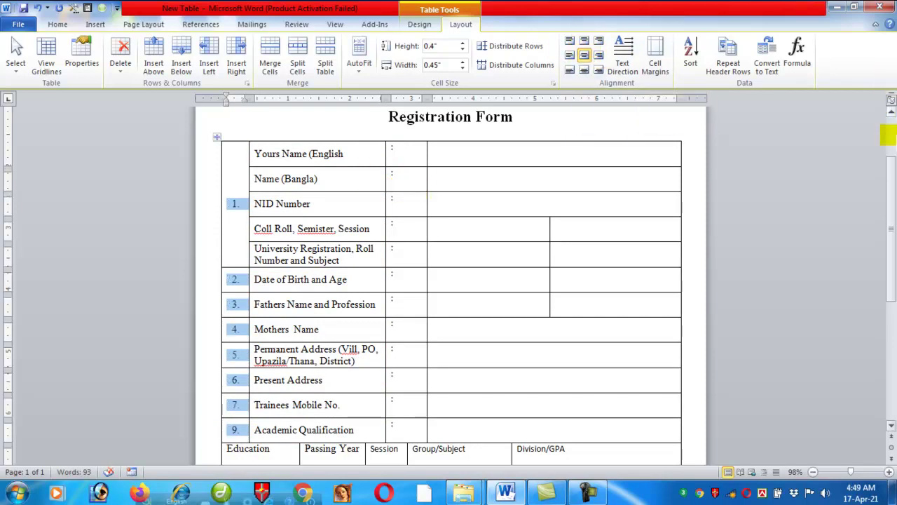
Step: Align the Education header row and the qualification names from SSC to Others Qualification centre-left in their cells
{"action": "left_click_drag", "start_coordinate": [890, 172], "coordinate": [890, 239]}
{"action": "left_click_drag", "start_coordinate": [234, 291], "coordinate": [575, 291]}
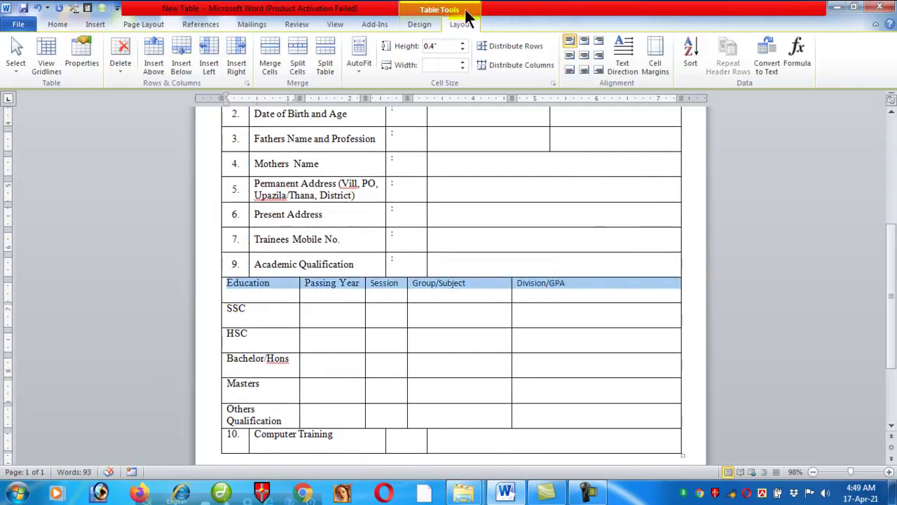
{"action": "left_click", "coordinate": [569, 53]}
{"action": "left_click_drag", "start_coordinate": [261, 315], "coordinate": [276, 413]}
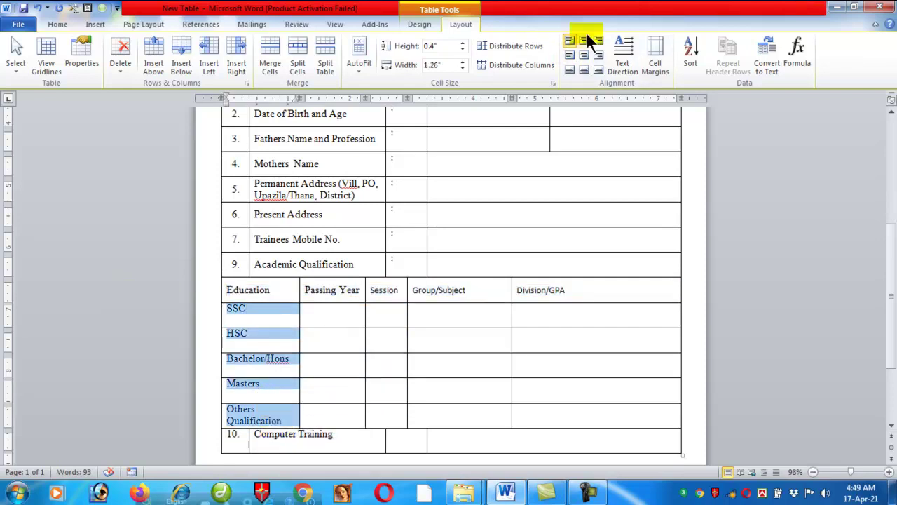
{"action": "left_click", "coordinate": [568, 55]}
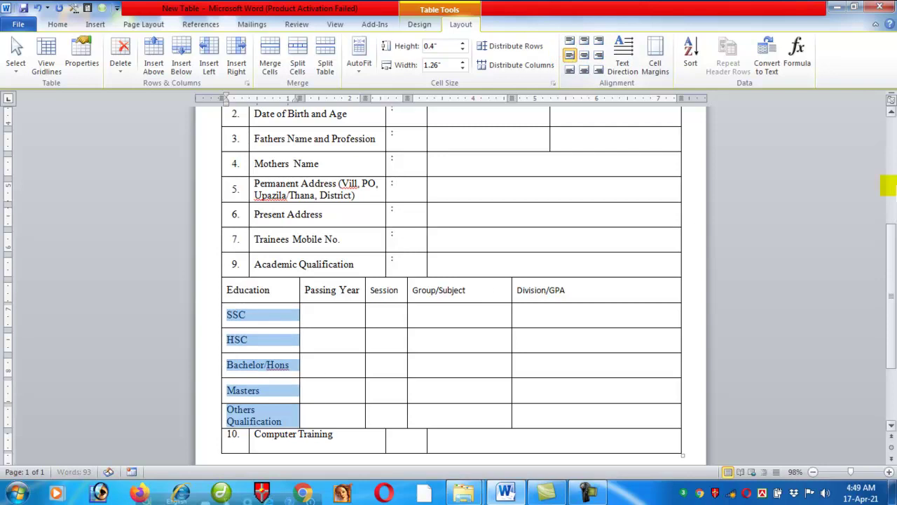
Step: Align the Computer Training label centre-left and centre its serial number 10 within the cell
{"action": "left_click_drag", "start_coordinate": [891, 239], "coordinate": [891, 251]}
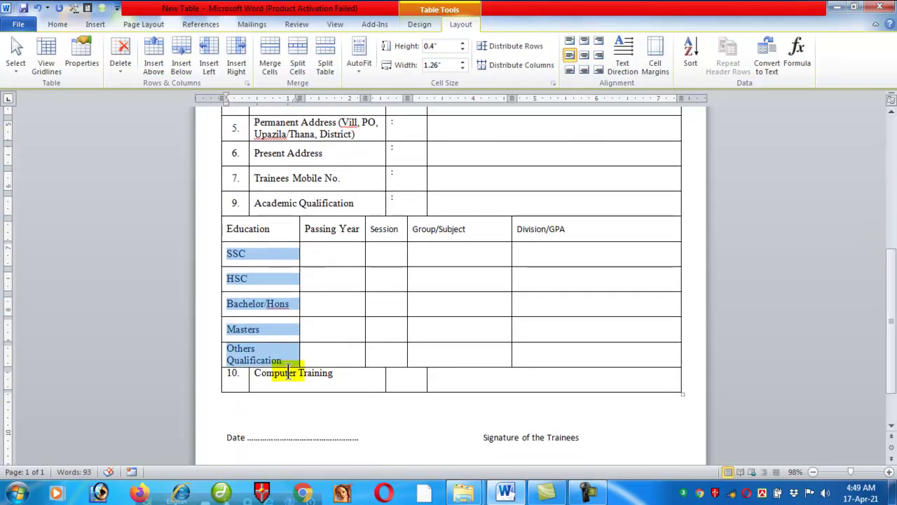
{"action": "left_click_drag", "start_coordinate": [223, 373], "coordinate": [316, 377]}
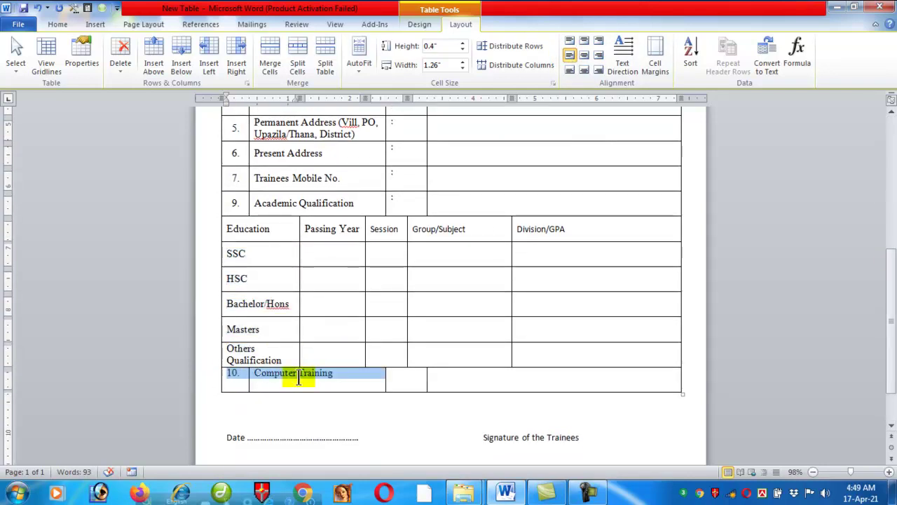
{"action": "left_click", "coordinate": [569, 53]}
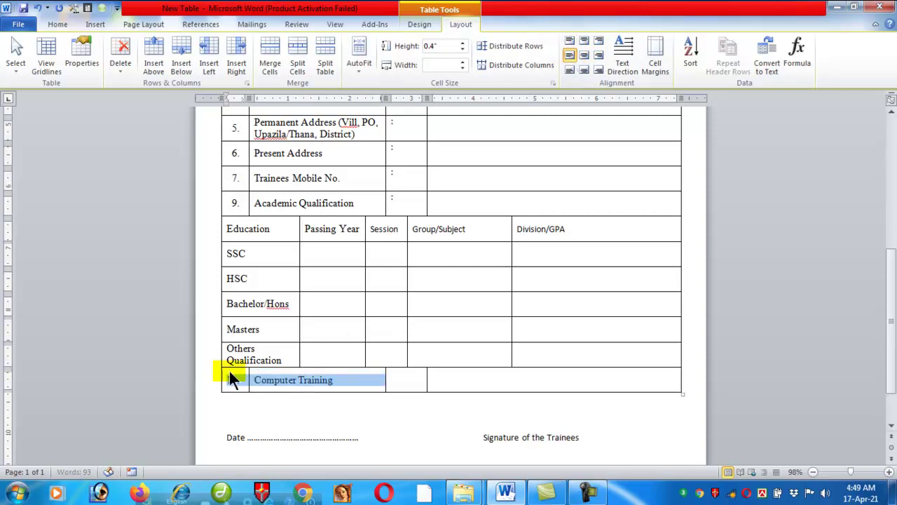
{"action": "left_click", "coordinate": [323, 377]}
{"action": "left_click", "coordinate": [241, 378]}
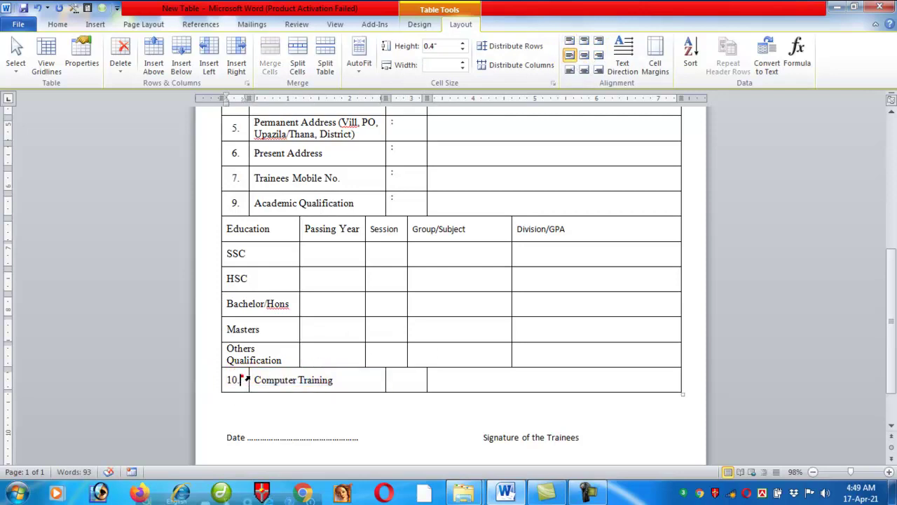
{"action": "left_click", "coordinate": [584, 55]}
Step: Centre the header row from Education to Division/GPA horizontally and vertically, and make its text bold
{"action": "left_click", "coordinate": [391, 270]}
{"action": "left_click_drag", "start_coordinate": [295, 230], "coordinate": [587, 226]}
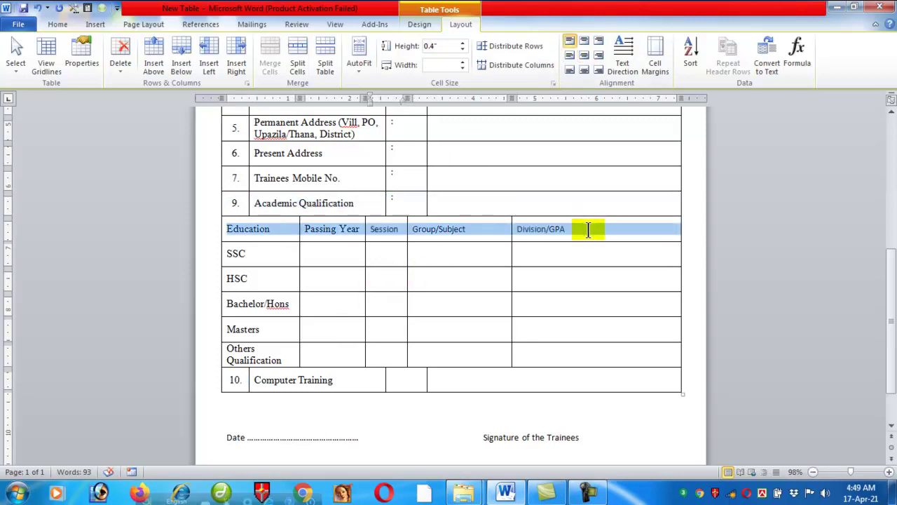
{"action": "left_click", "coordinate": [585, 54]}
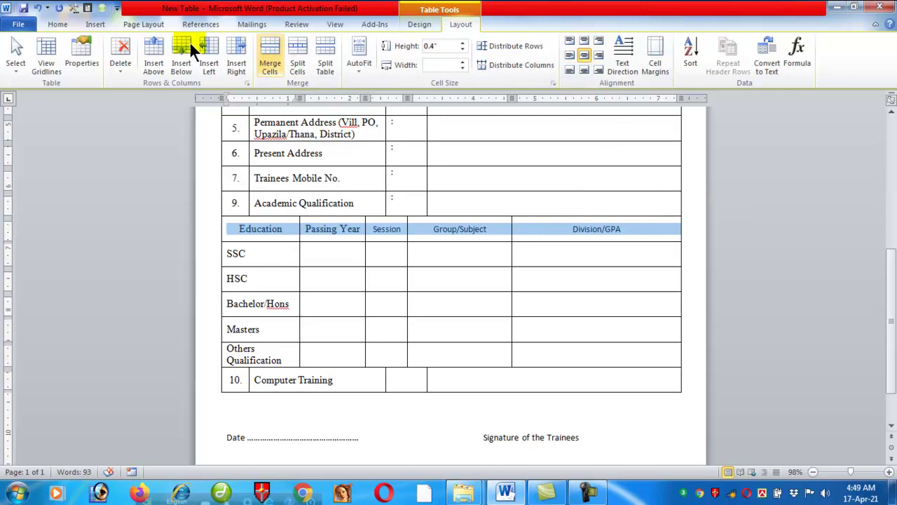
{"action": "left_click", "coordinate": [56, 25]}
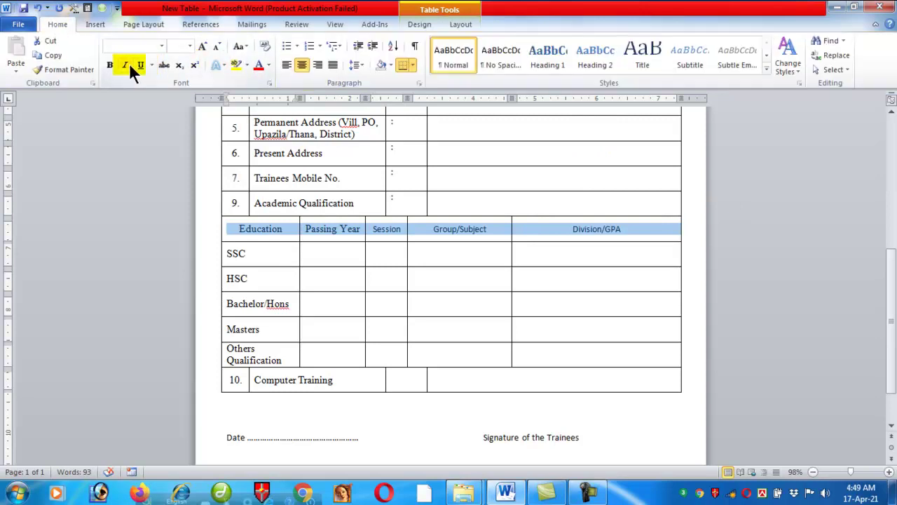
{"action": "left_click", "coordinate": [108, 64]}
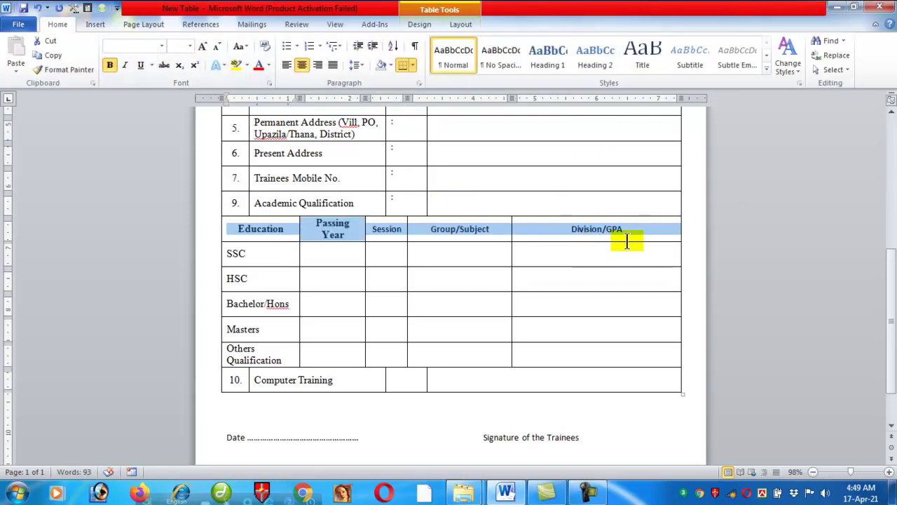
{"action": "left_click", "coordinate": [572, 229]}
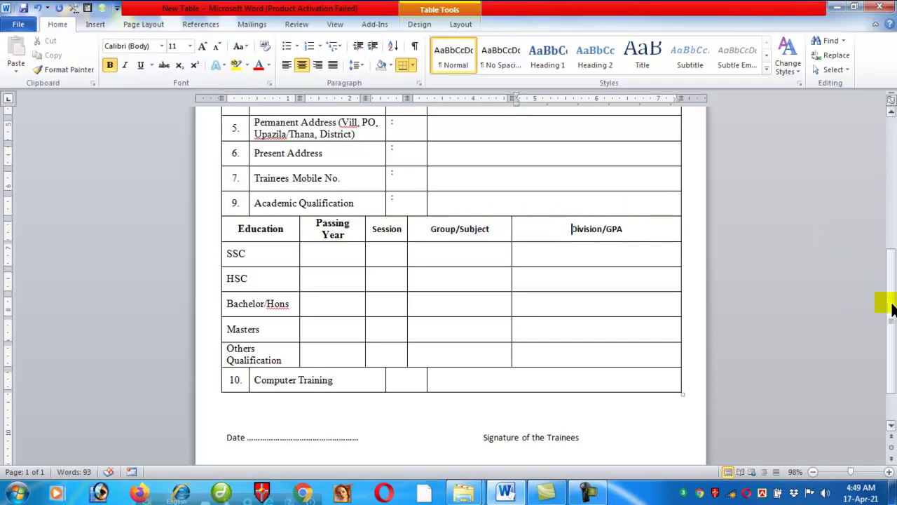
{"action": "scroll", "coordinate": [892, 309], "scroll_direction": "up", "scroll_amount": 10}
{"action": "scroll", "coordinate": [886, 314], "scroll_direction": "down", "scroll_amount": 11}
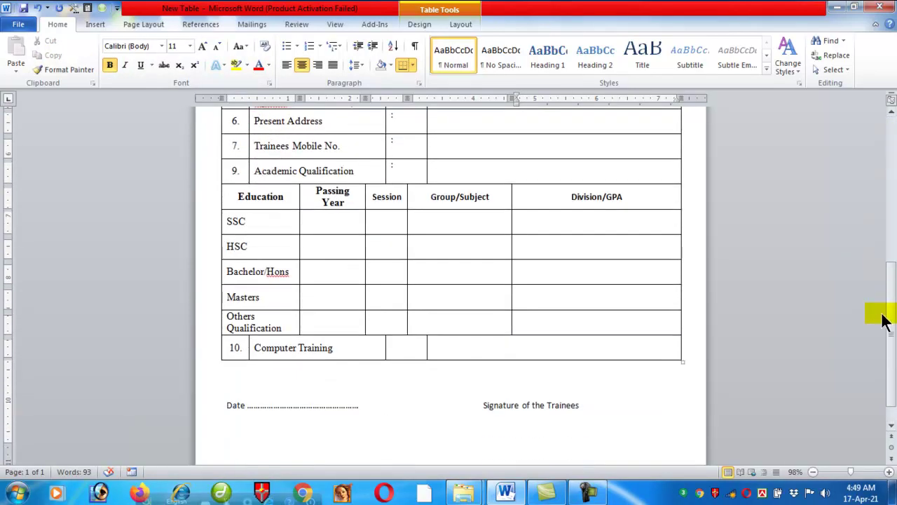
{"action": "scroll", "coordinate": [886, 321], "scroll_direction": "down", "scroll_amount": 1}
{"action": "left_click_drag", "start_coordinate": [886, 321], "coordinate": [881, 124]}
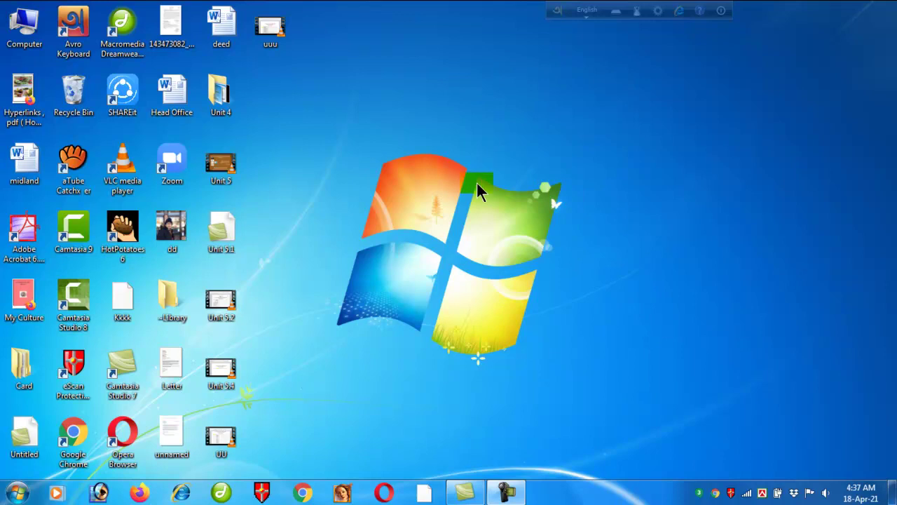
Step: Open the Local Disk (D:) drive in Windows Explorer from the desktop
{"action": "double_click", "coordinate": [25, 28]}
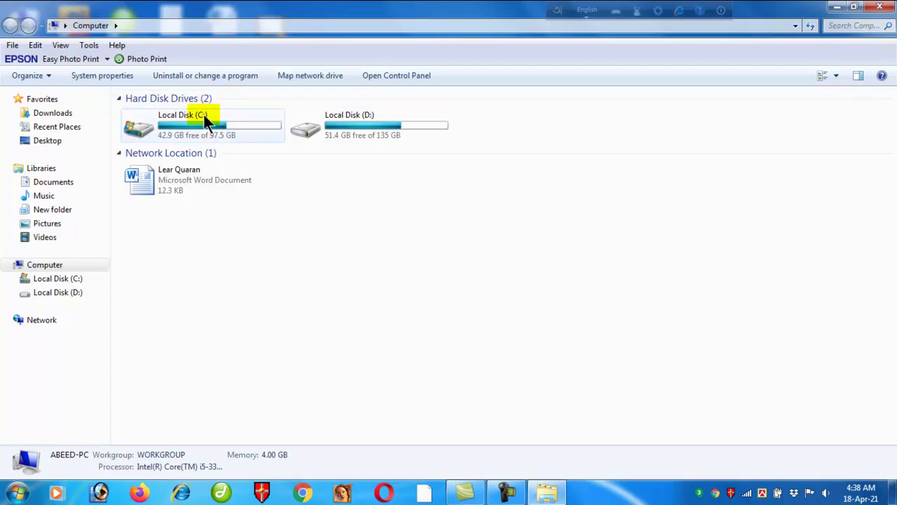
{"action": "mouse_move", "coordinate": [204, 115]}
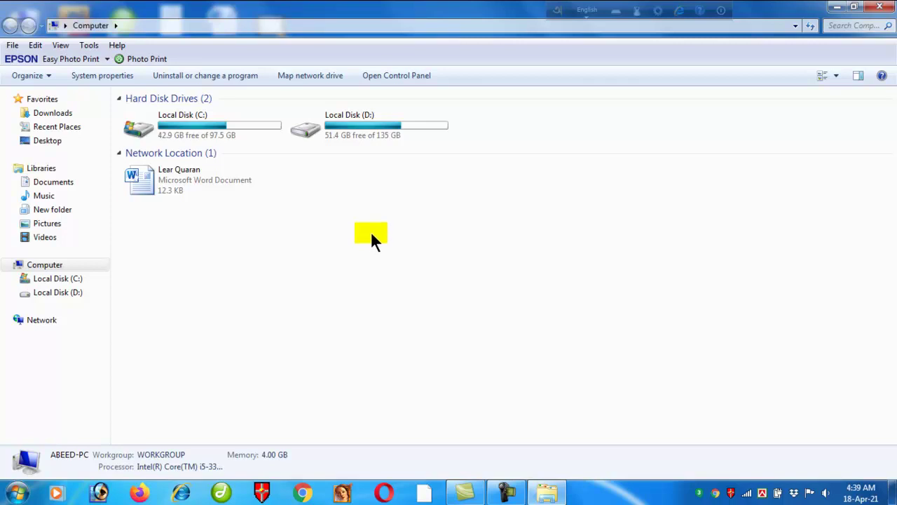
{"action": "double_click", "coordinate": [359, 128]}
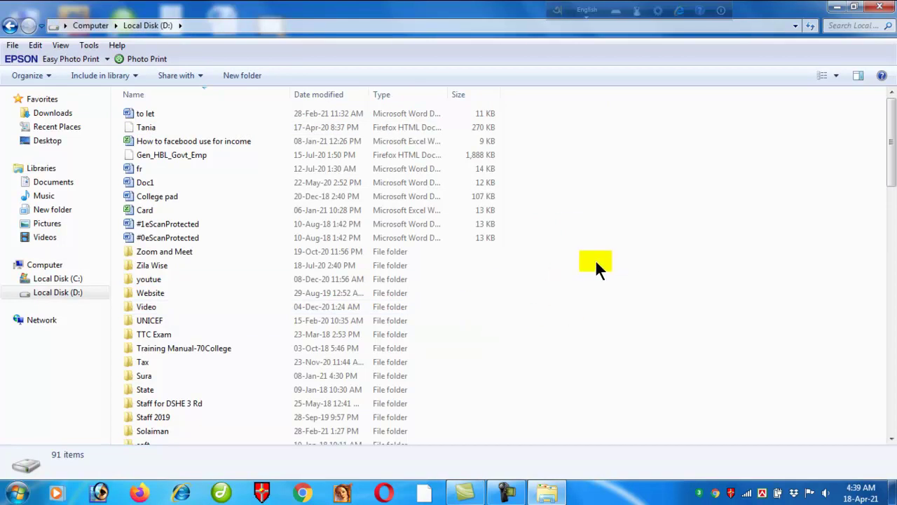
Step: Create a new folder named Training on the D: drive
{"action": "right_click", "coordinate": [505, 293]}
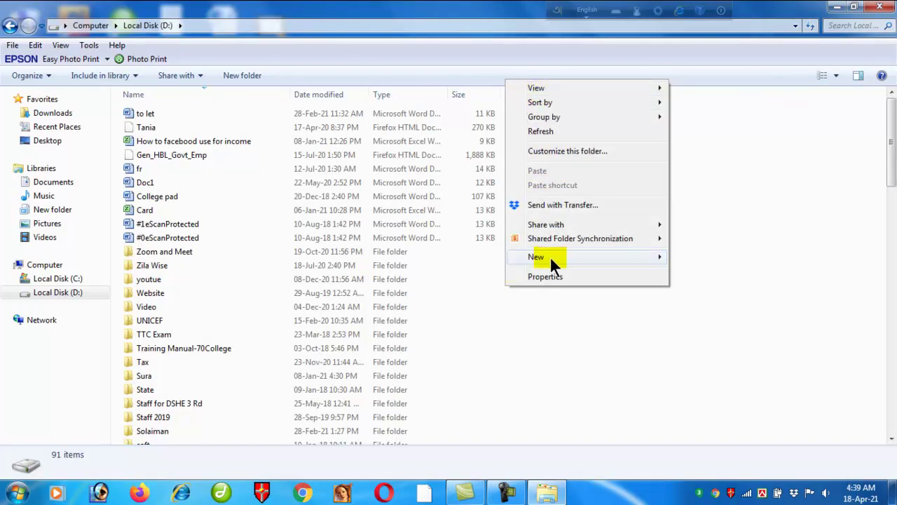
{"action": "mouse_move", "coordinate": [549, 257]}
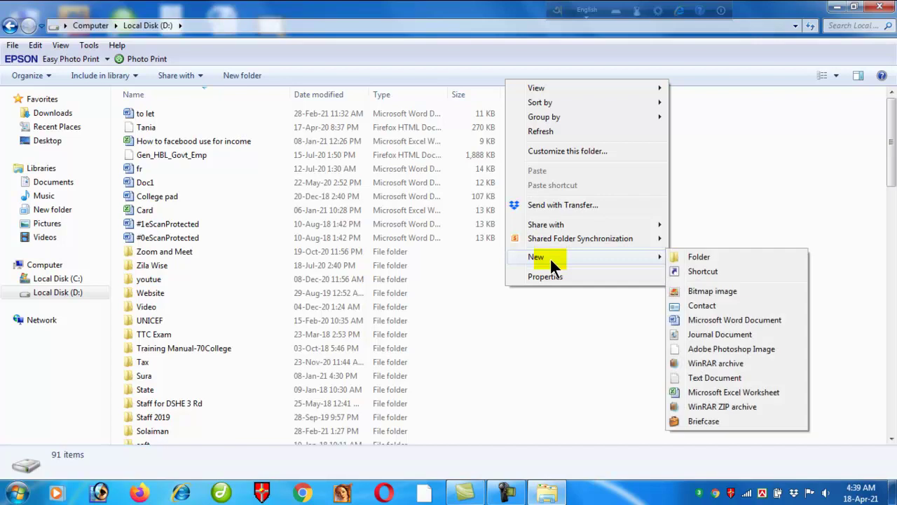
{"action": "left_click", "coordinate": [712, 253]}
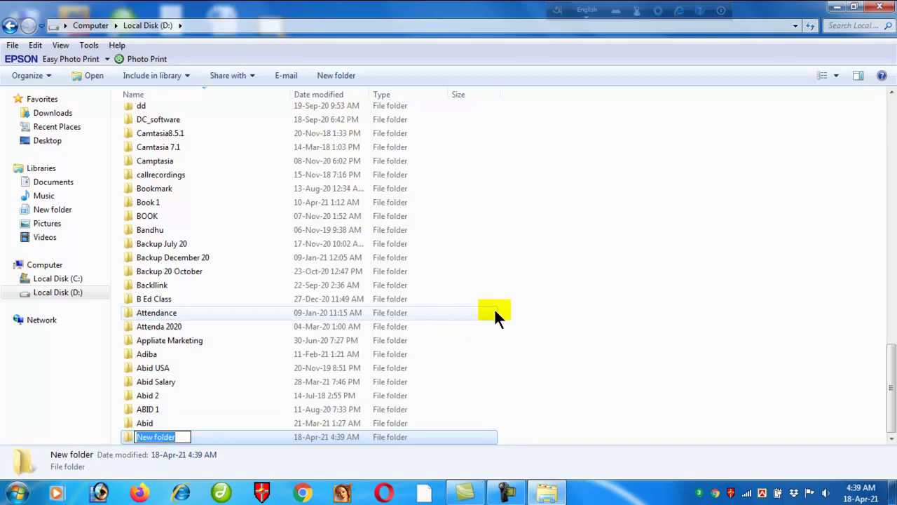
{"action": "type", "text": "Tra"}
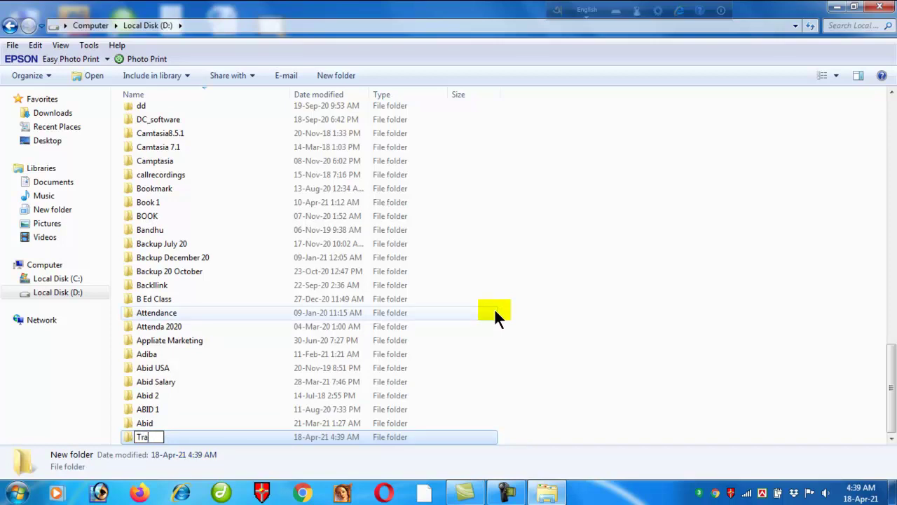
{"action": "type", "text": "ining"}
{"action": "left_click", "coordinate": [614, 262]}
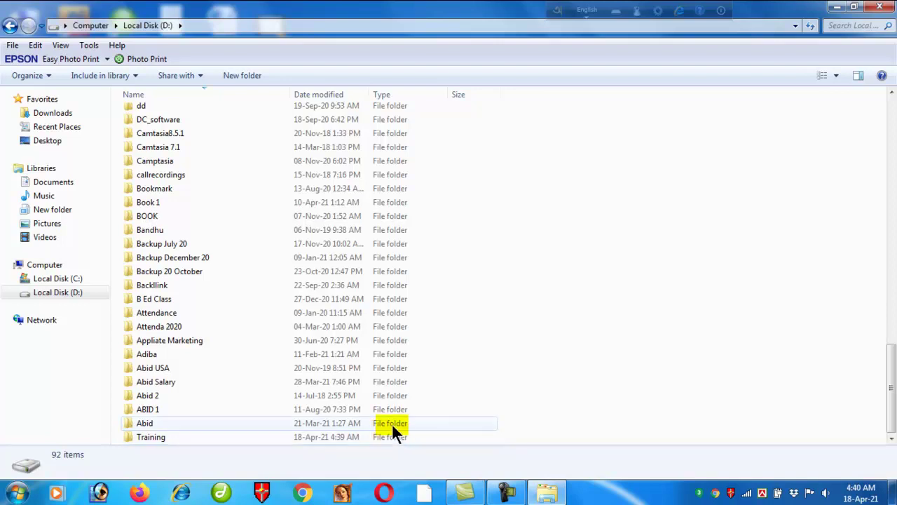
Step: Open the Training folder and create a subfolder named Basic in it
{"action": "double_click", "coordinate": [187, 435]}
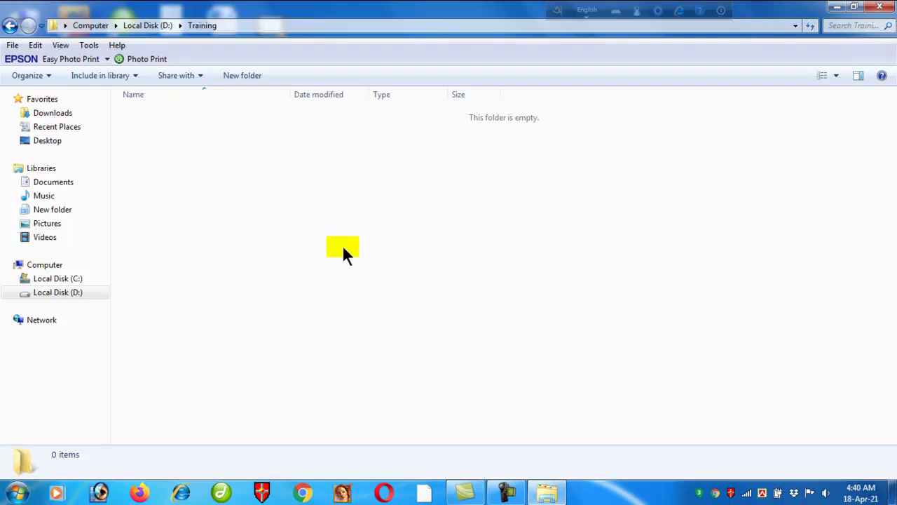
{"action": "right_click", "coordinate": [240, 141]}
{"action": "mouse_move", "coordinate": [307, 332]}
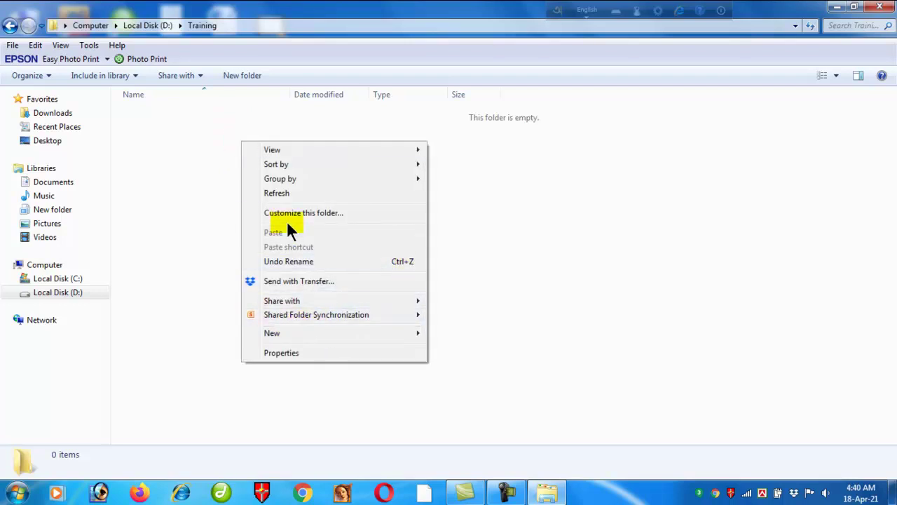
{"action": "right_click", "coordinate": [170, 210]}
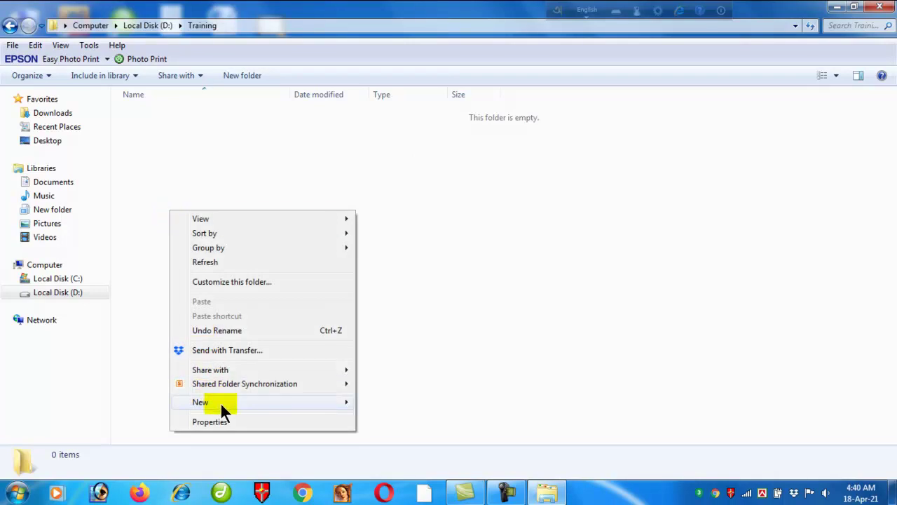
{"action": "mouse_move", "coordinate": [220, 403]}
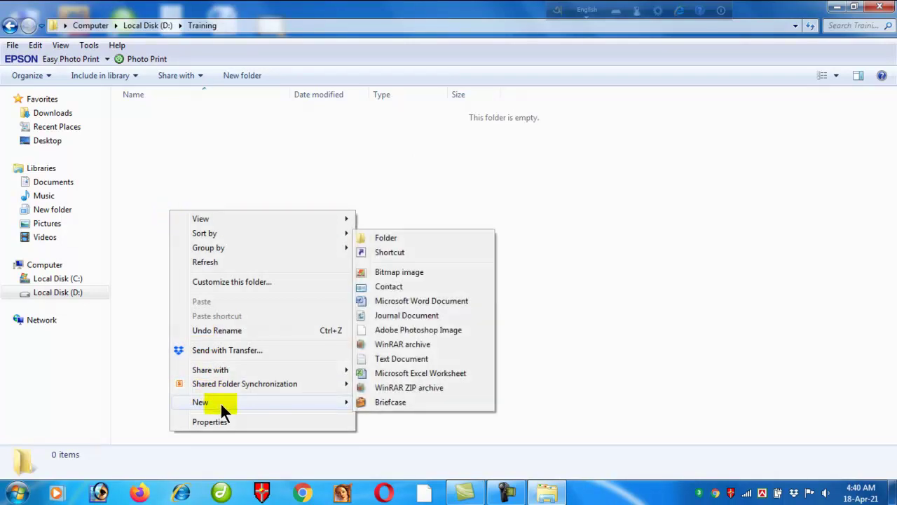
{"action": "left_click", "coordinate": [403, 237]}
{"action": "type", "text": "Basic"}
{"action": "left_click", "coordinate": [412, 228]}
Step: Create a second subfolder named Advance inside the Training folder
{"action": "right_click", "coordinate": [406, 208]}
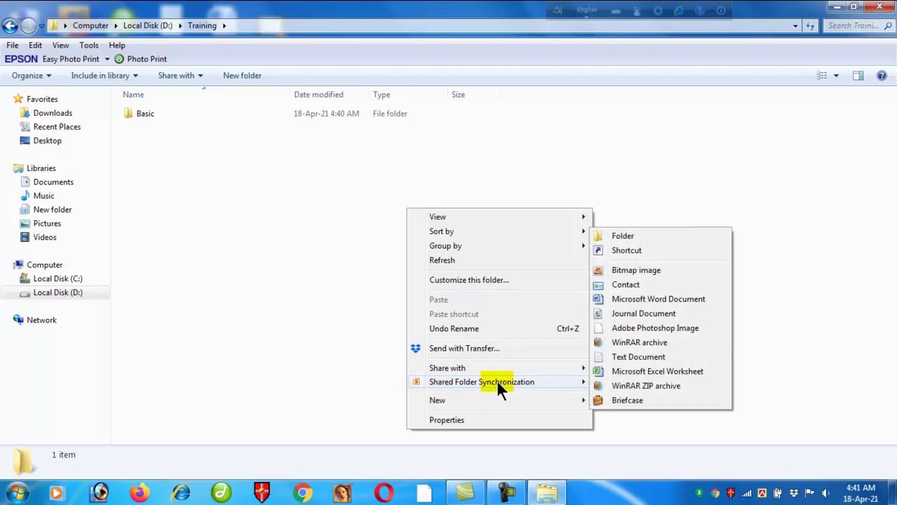
{"action": "left_click", "coordinate": [655, 235]}
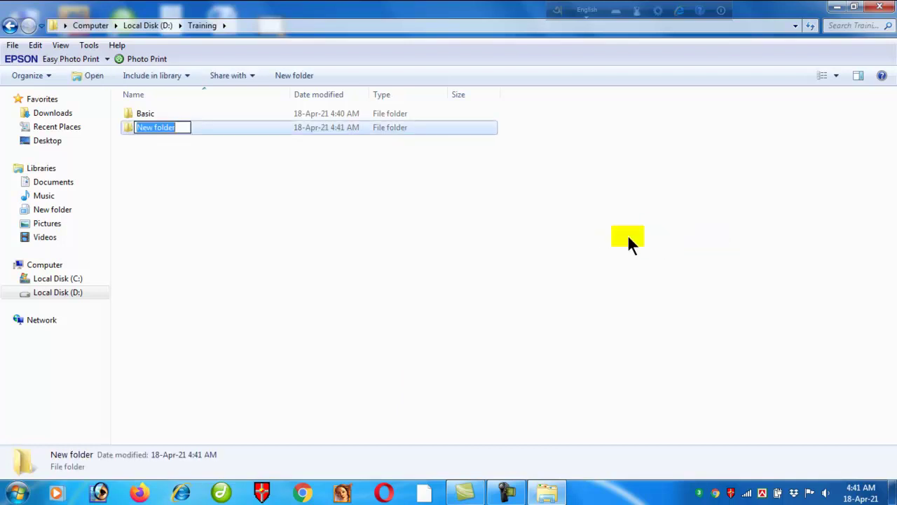
{"action": "type", "text": "Advance"}
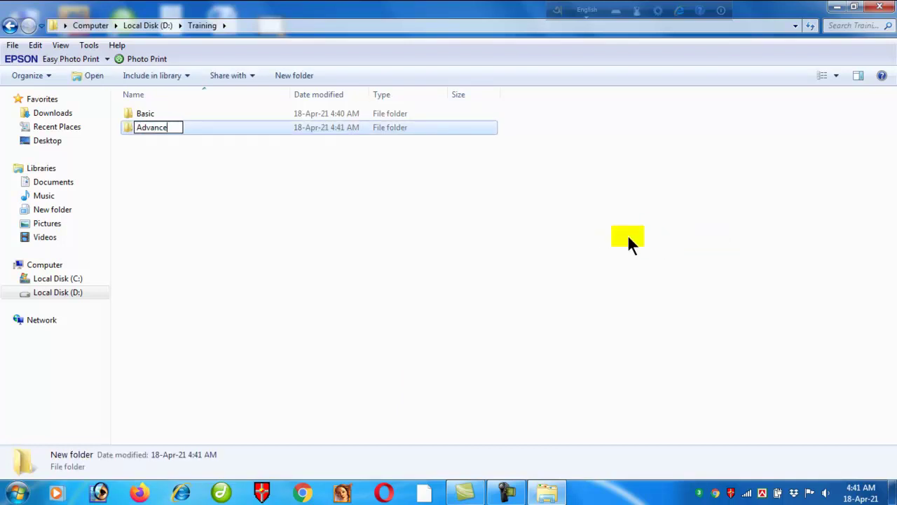
{"action": "left_click", "coordinate": [513, 267]}
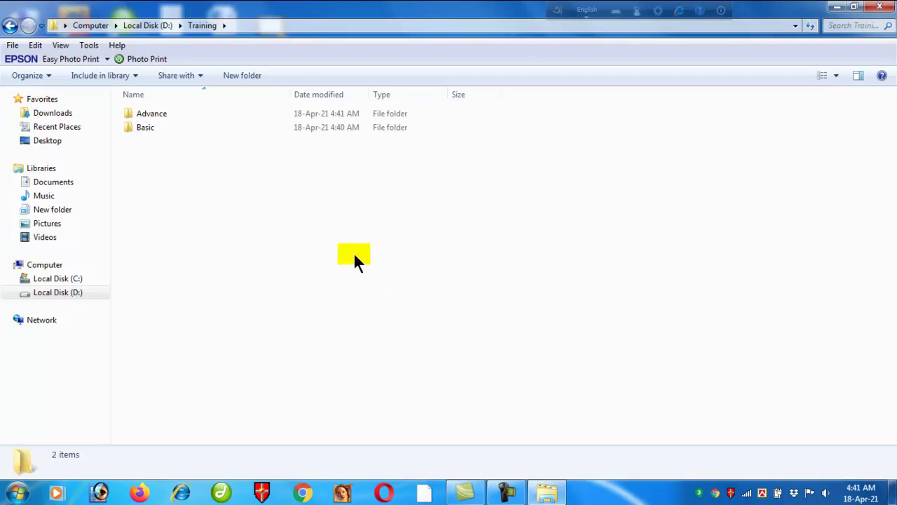
Step: Check the contents of the Advance and Basic folders in turn, and close the Explorer window
{"action": "double_click", "coordinate": [159, 114]}
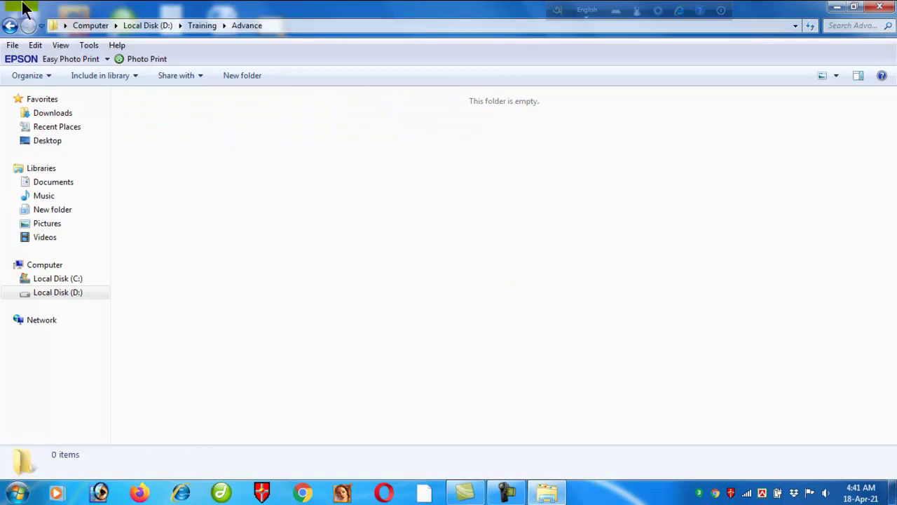
{"action": "left_click", "coordinate": [9, 25]}
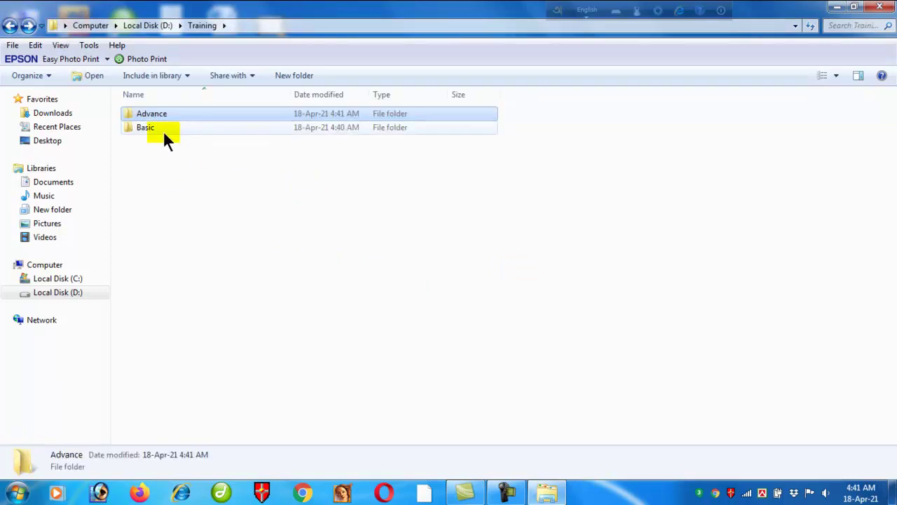
{"action": "double_click", "coordinate": [159, 128]}
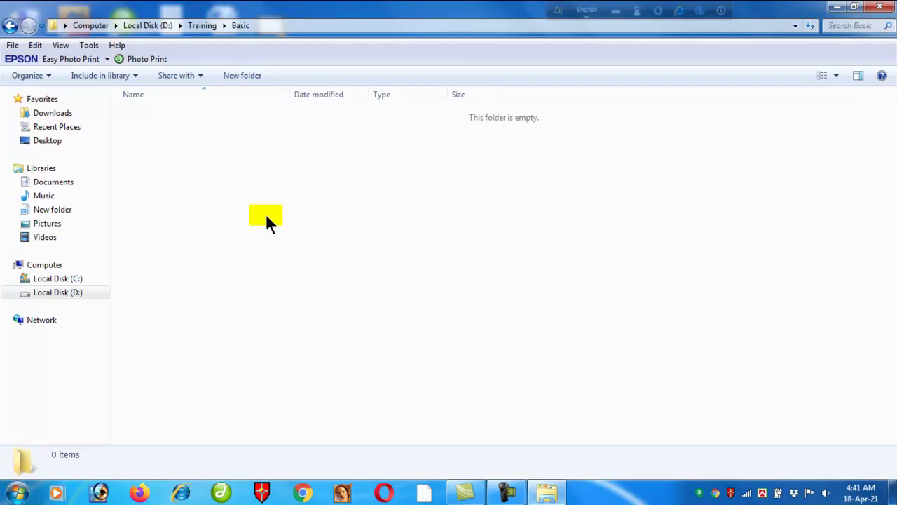
{"action": "left_click", "coordinate": [9, 27]}
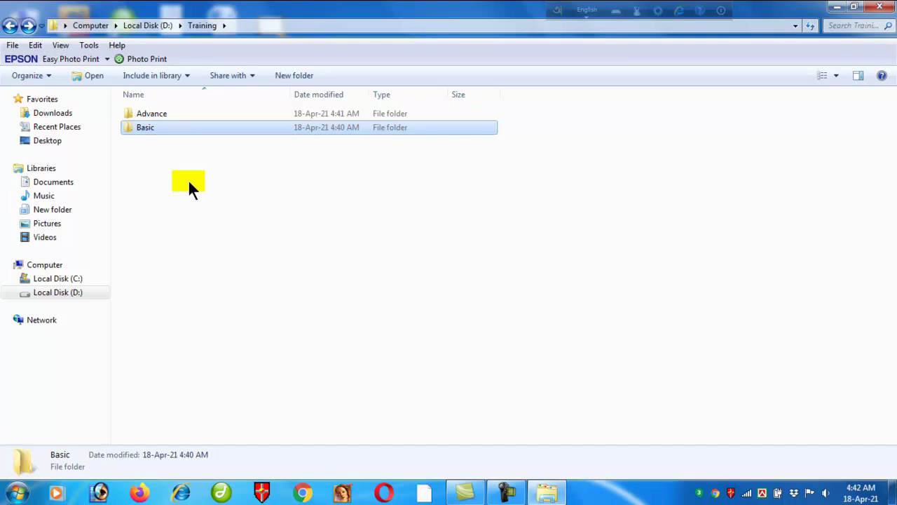
{"action": "left_click", "coordinate": [880, 6]}
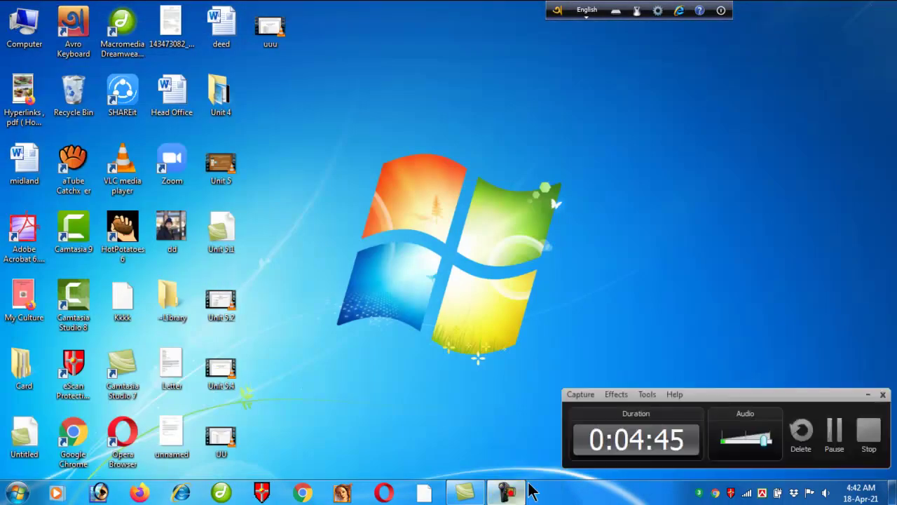